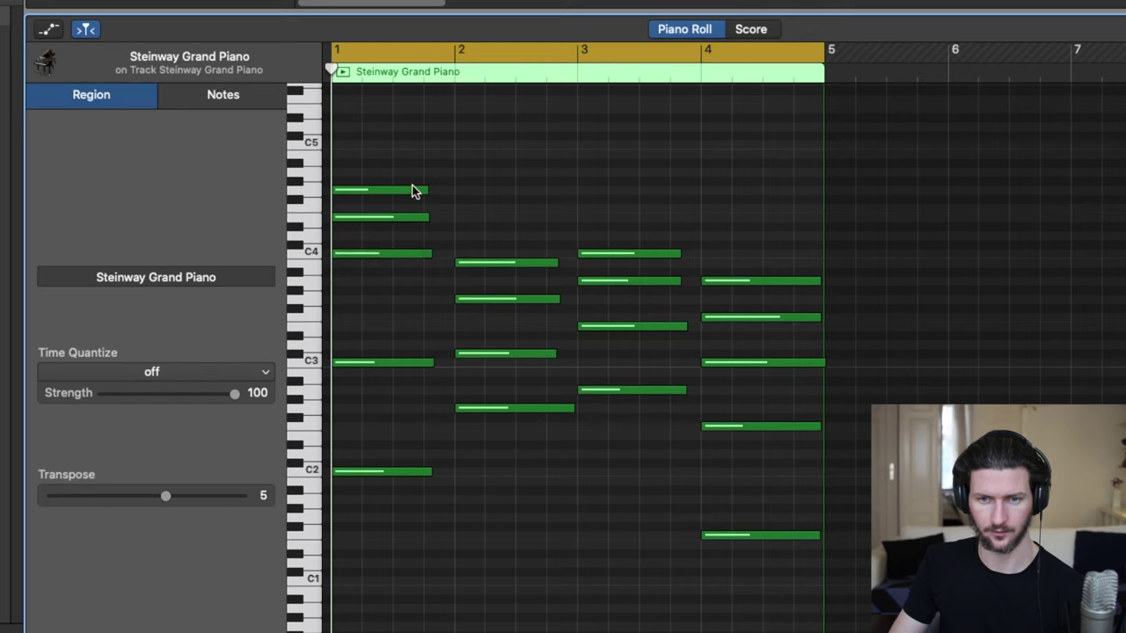
Marquee-select the C4, E4 and G4 notes of the bar-1 chord and delete them.
{"action": "left_click_drag", "start_coordinate": [414, 278], "coordinate": [400, 169]}
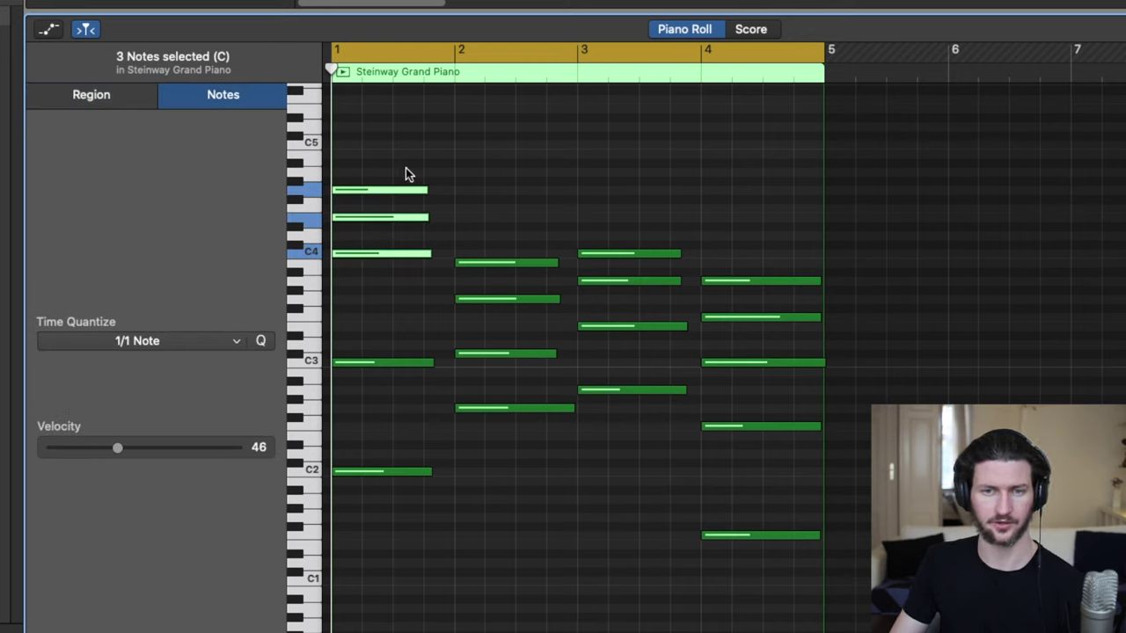
{"action": "left_click", "coordinate": [441, 201]}
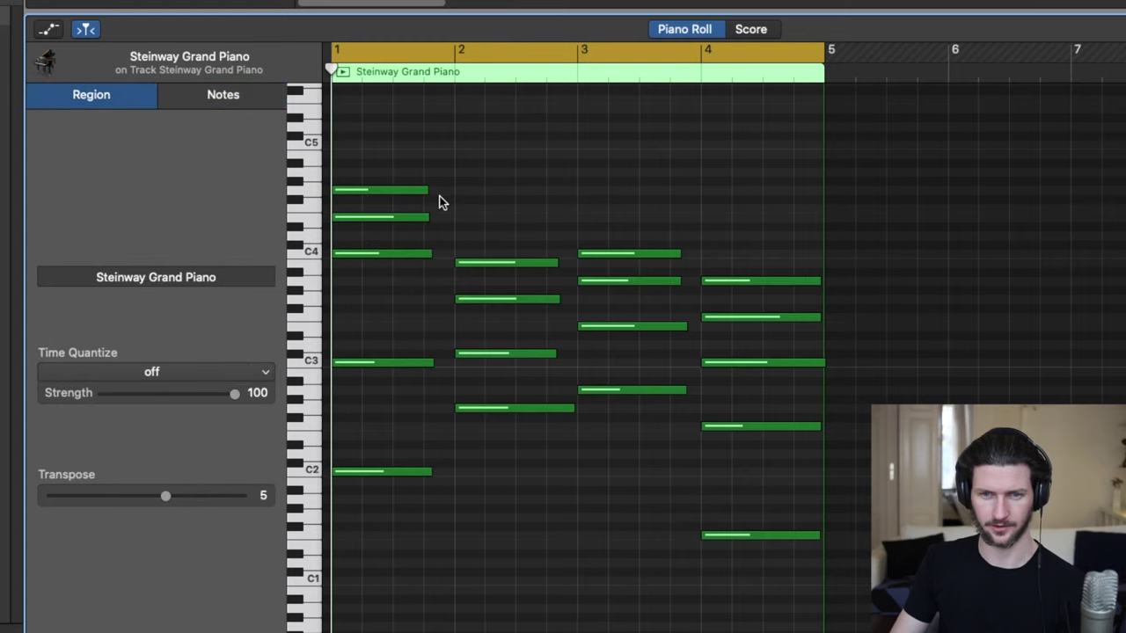
{"action": "left_click", "coordinate": [410, 272]}
{"action": "left_click_drag", "start_coordinate": [411, 273], "coordinate": [370, 172]}
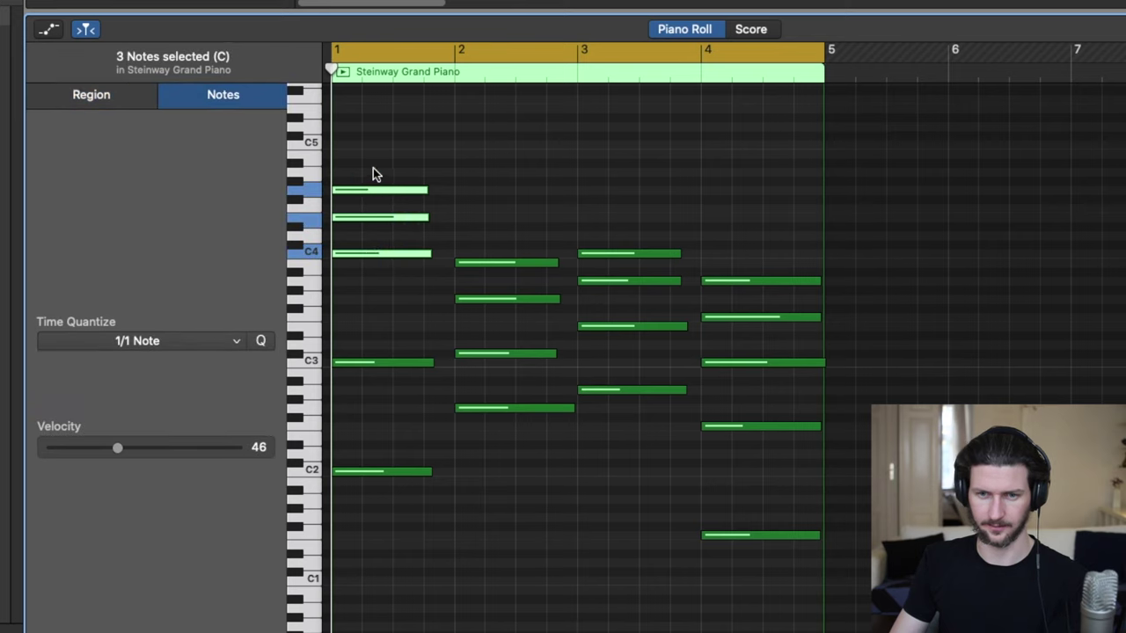
{"action": "key", "text": "BackSpace"}
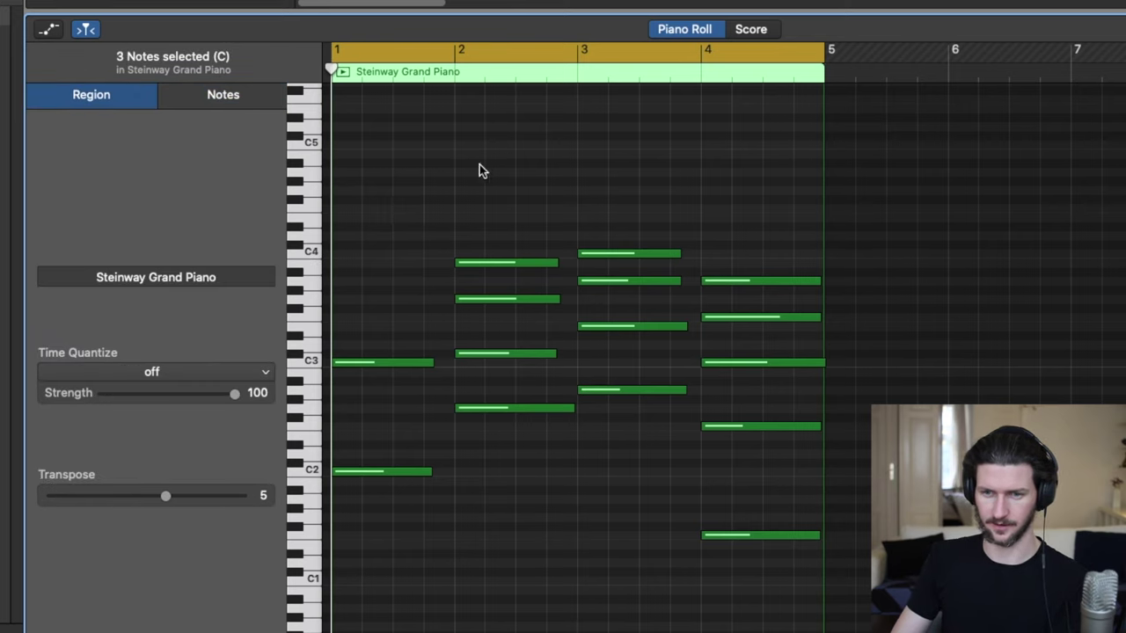
Select and delete the remaining C2 and C3 notes in bar 1.
{"action": "left_click", "coordinate": [408, 542]}
{"action": "left_click_drag", "start_coordinate": [408, 542], "coordinate": [395, 361]}
{"action": "key", "text": "BackSpace"}
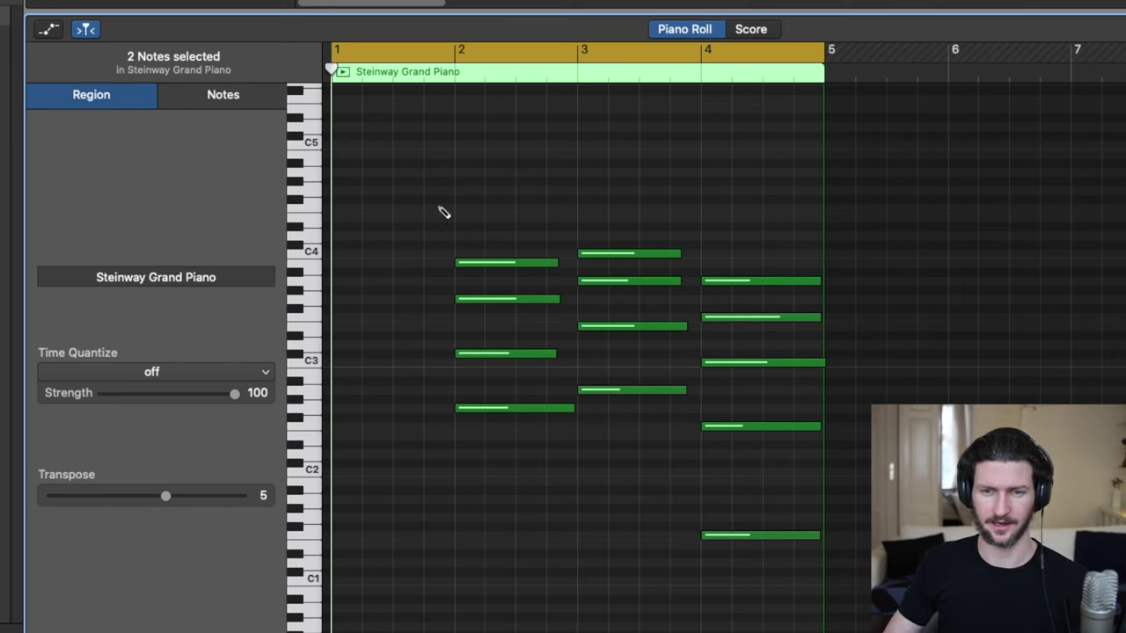
Pencil in eight test notes above the chords, then select and delete them all.
{"action": "left_click", "coordinate": [535, 190]}
{"action": "left_click", "coordinate": [473, 163]}
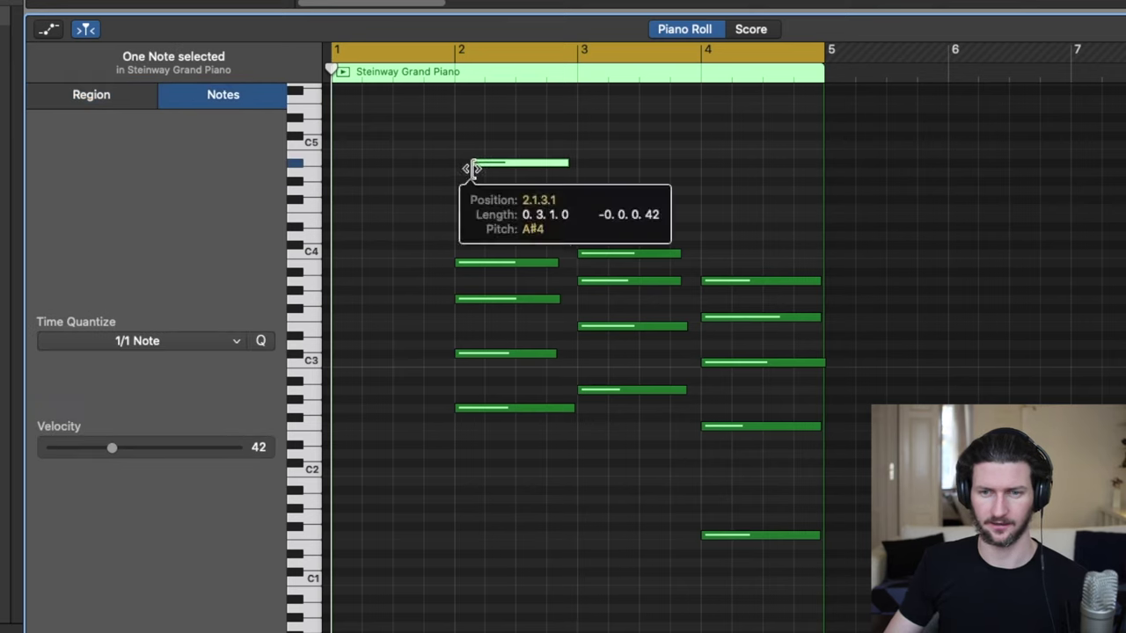
{"action": "left_click", "coordinate": [611, 107]}
{"action": "left_click", "coordinate": [666, 154]}
{"action": "left_click", "coordinate": [765, 209]}
{"action": "left_click", "coordinate": [673, 181]}
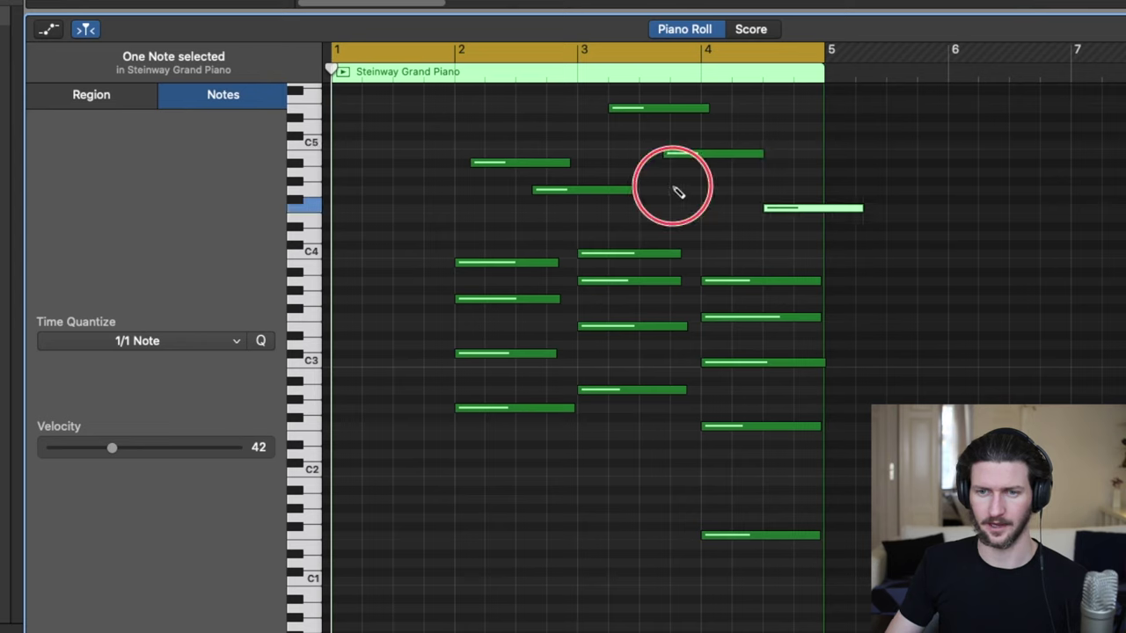
{"action": "left_click", "coordinate": [618, 154]}
{"action": "left_click", "coordinate": [428, 199]}
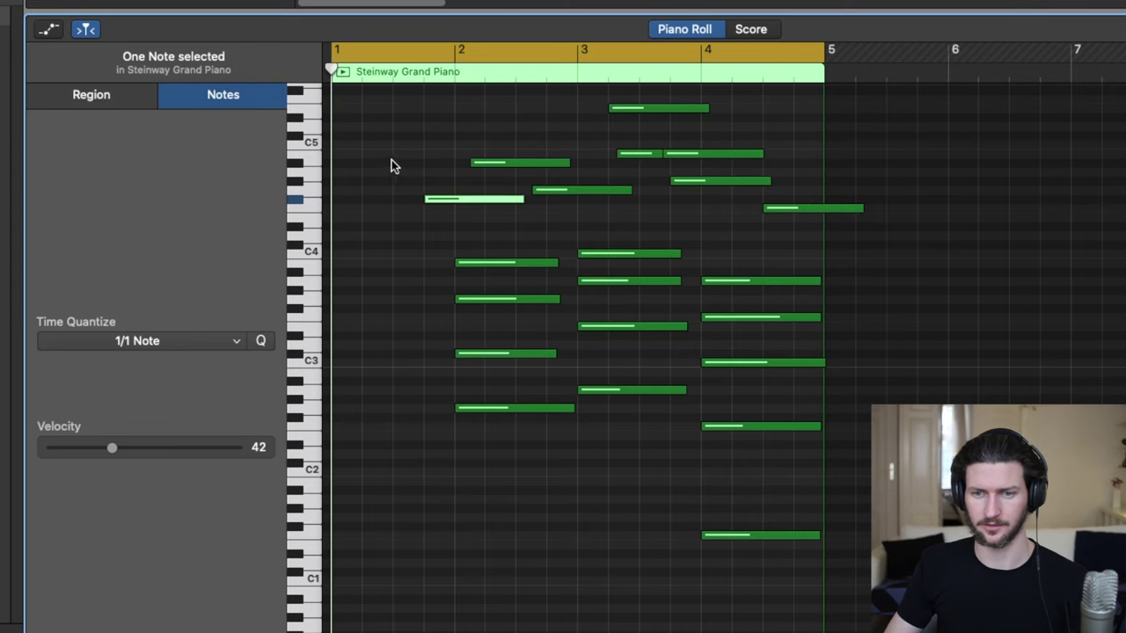
{"action": "left_click_drag", "start_coordinate": [799, 236], "coordinate": [417, 113]}
{"action": "key", "text": "Delete"}
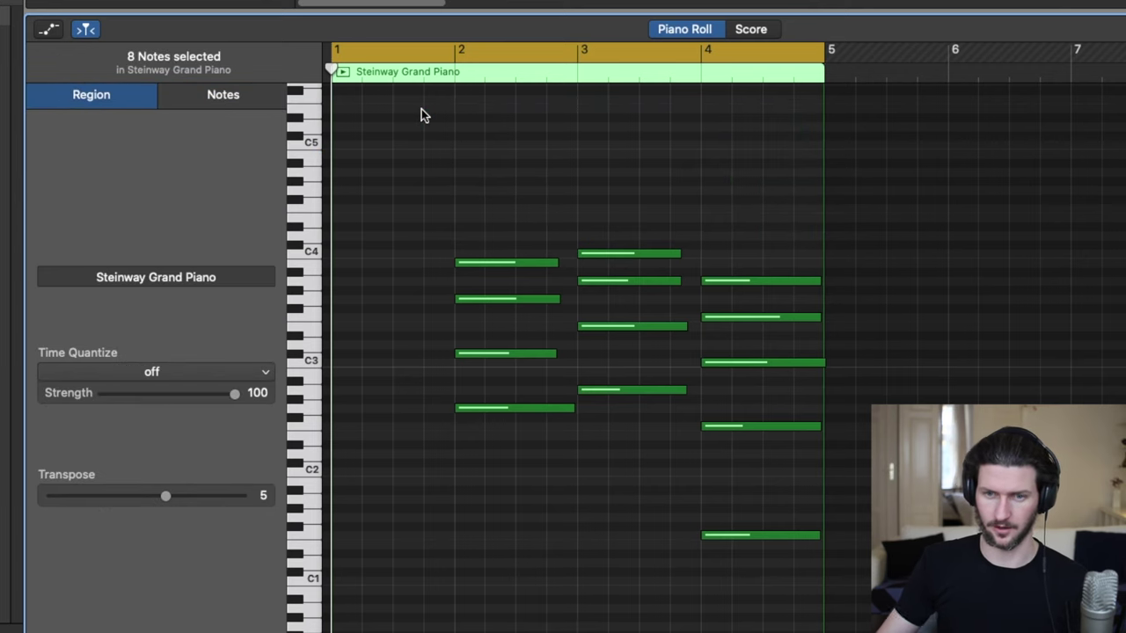
Draw C4, E4 and G4 notes aligned at the start of bar 1.
{"action": "left_click", "coordinate": [341, 254]}
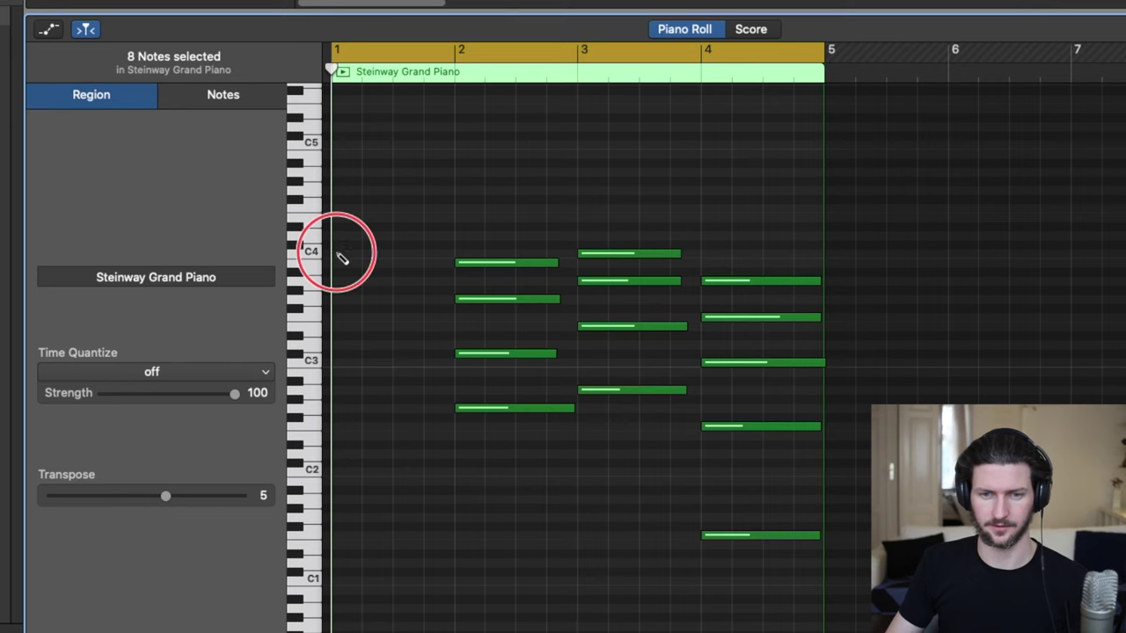
{"action": "left_click", "coordinate": [349, 219]}
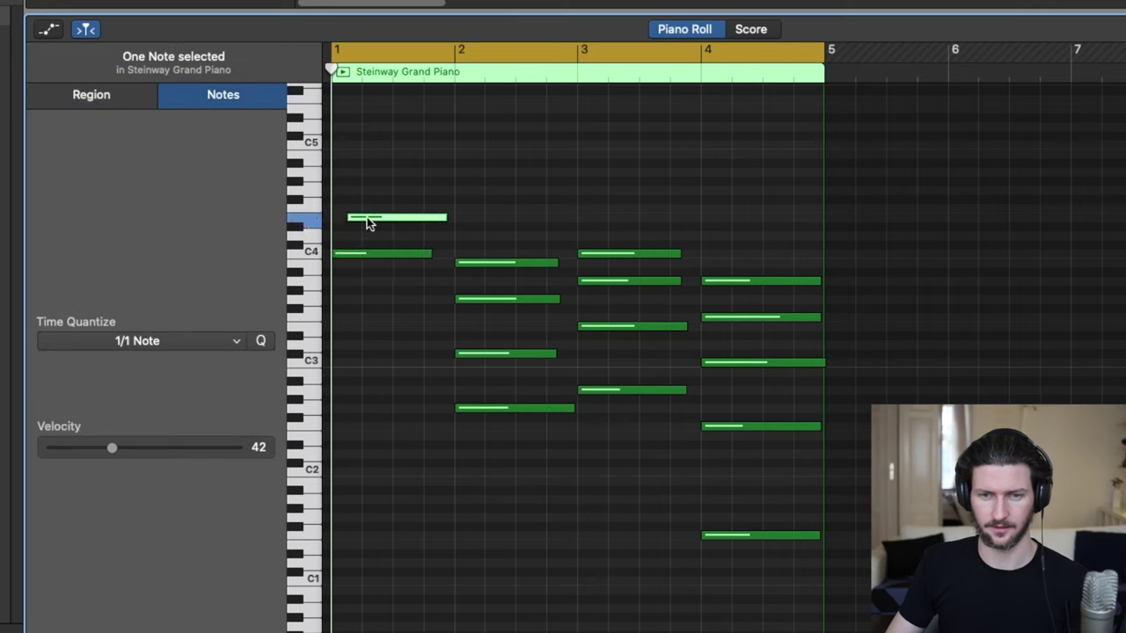
{"action": "left_click", "coordinate": [371, 219]}
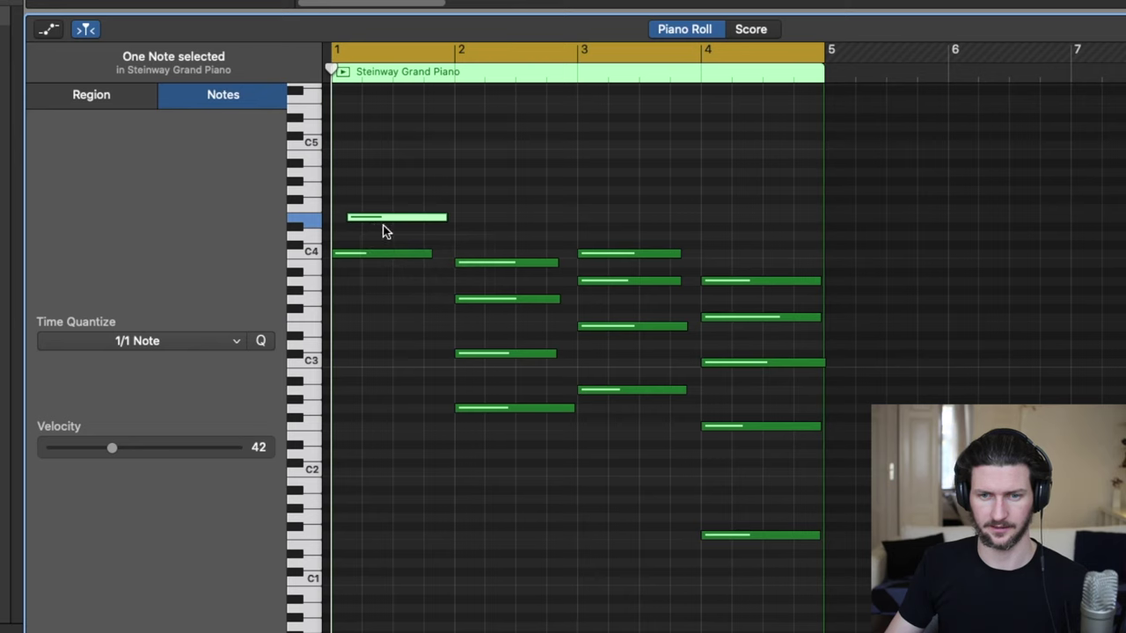
{"action": "left_click_drag", "start_coordinate": [393, 217], "coordinate": [362, 191]}
{"action": "left_click", "coordinate": [352, 182]}
{"action": "left_click", "coordinate": [362, 251]}
{"action": "left_click", "coordinate": [370, 218]}
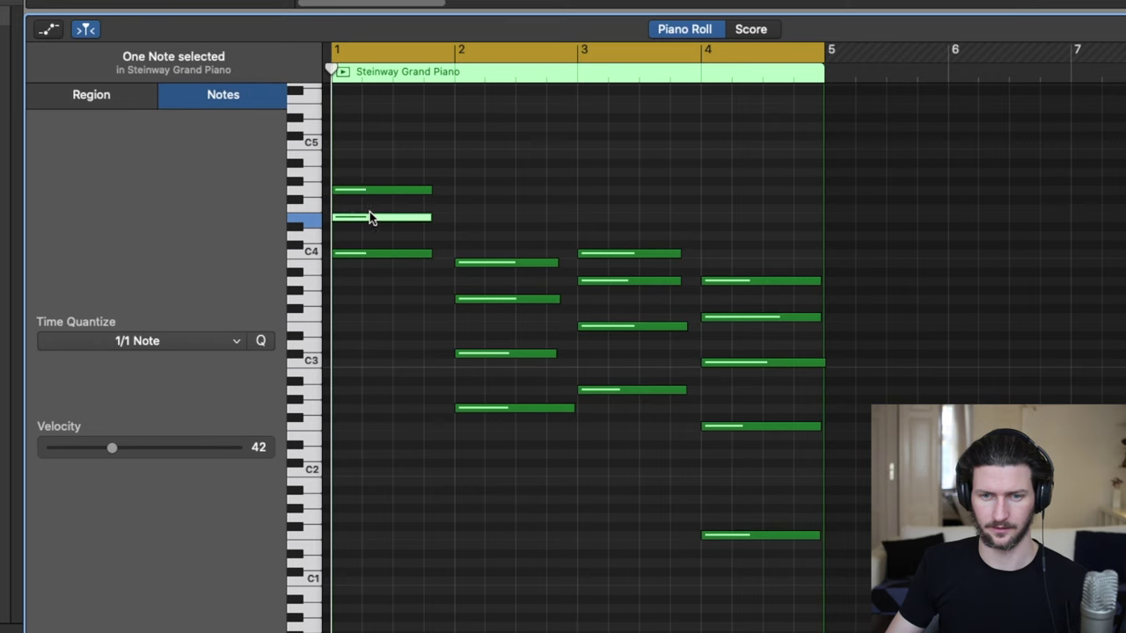
{"action": "left_click", "coordinate": [368, 190]}
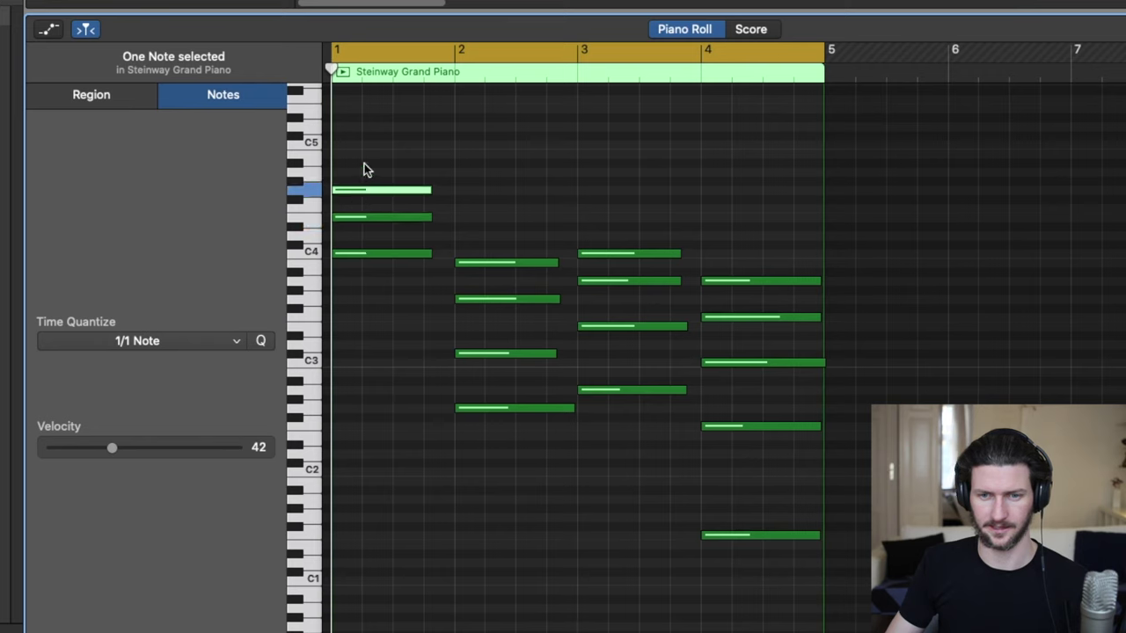
Add C3 and C2 notes at the bar-1 start, completing the five-note chord.
{"action": "left_click", "coordinate": [348, 363]}
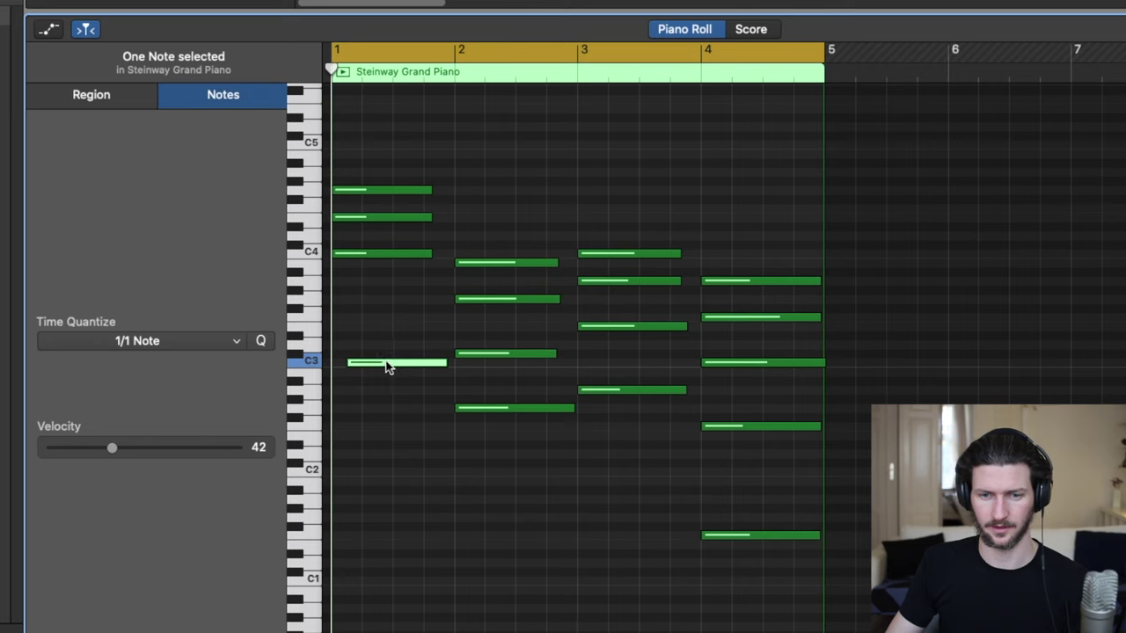
{"action": "left_click_drag", "start_coordinate": [388, 368], "coordinate": [383, 369]}
{"action": "left_click", "coordinate": [359, 474]}
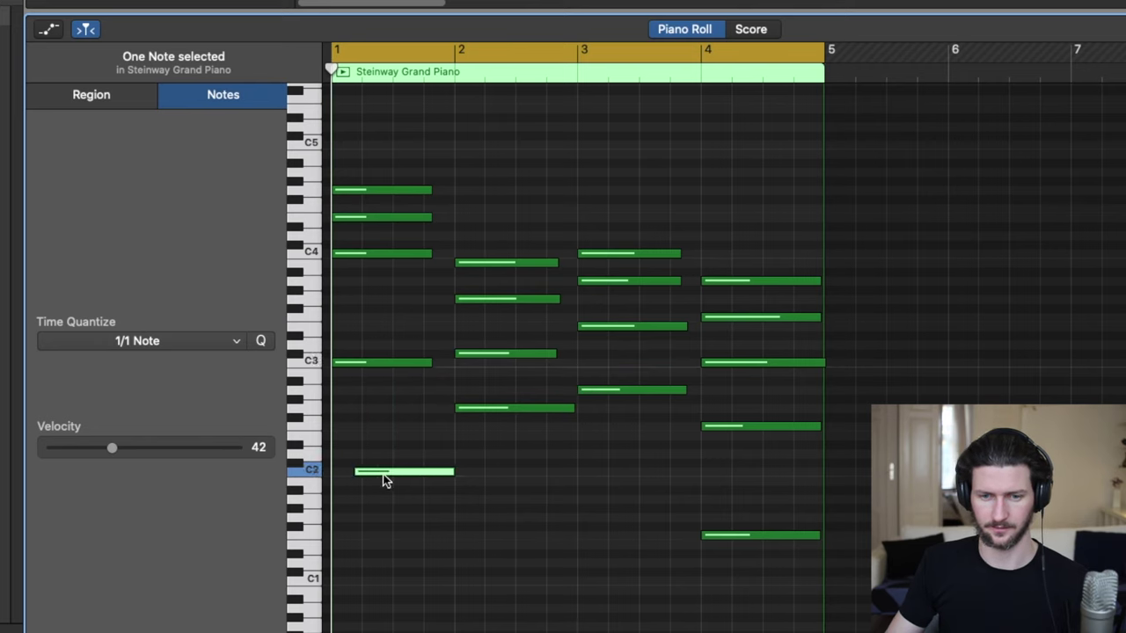
{"action": "left_click_drag", "start_coordinate": [384, 476], "coordinate": [370, 479]}
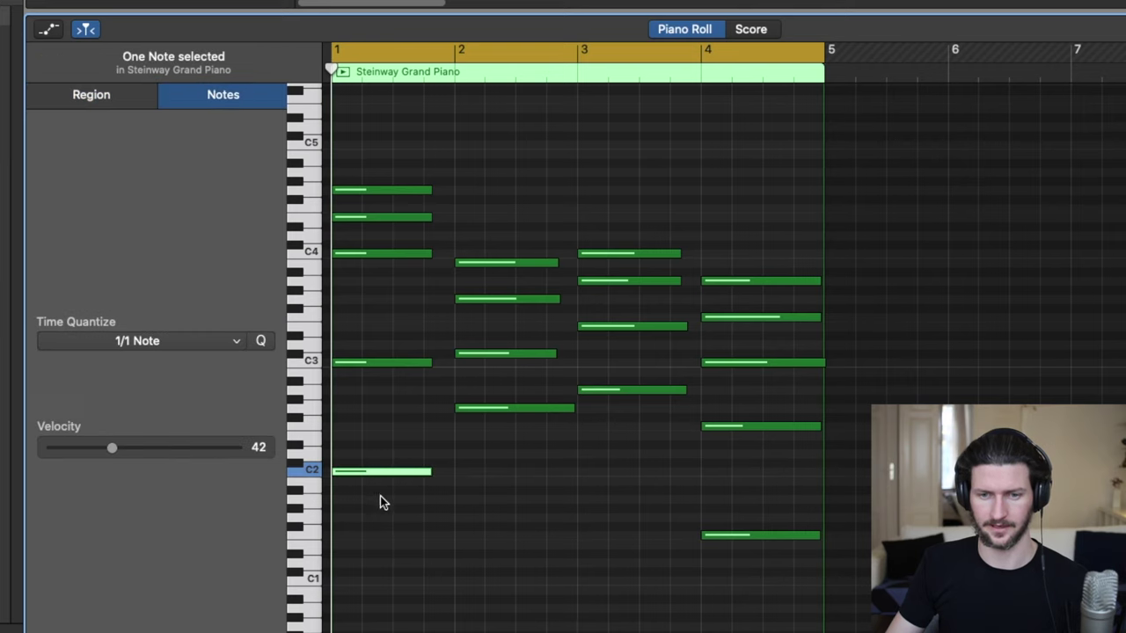
{"action": "left_click_drag", "start_coordinate": [385, 517], "coordinate": [368, 151]}
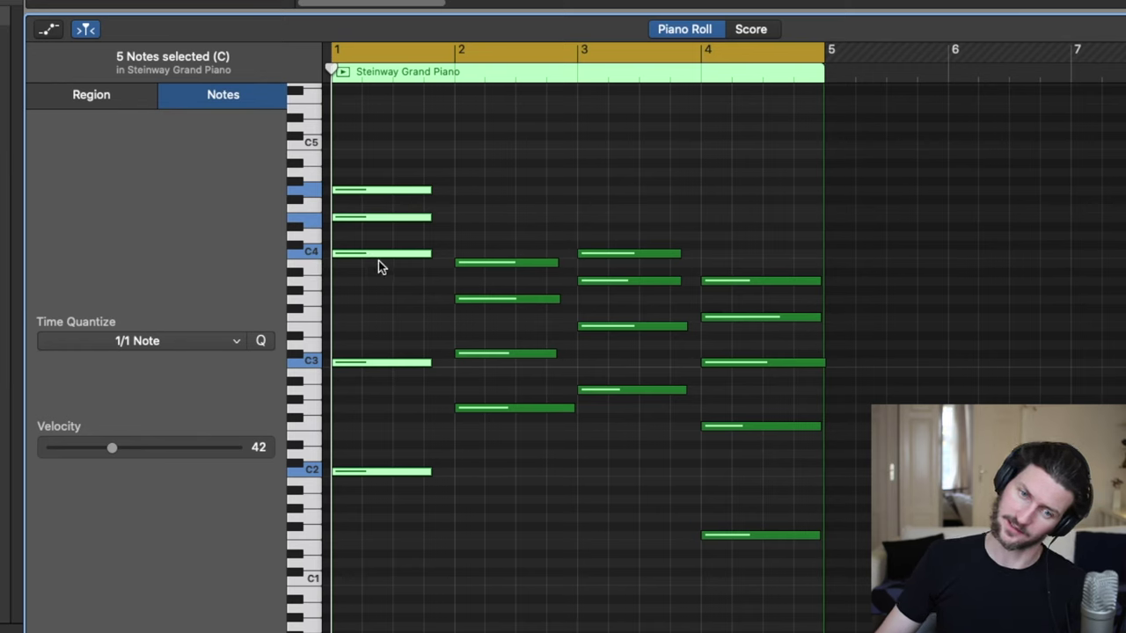
{"action": "left_click", "coordinate": [314, 251]}
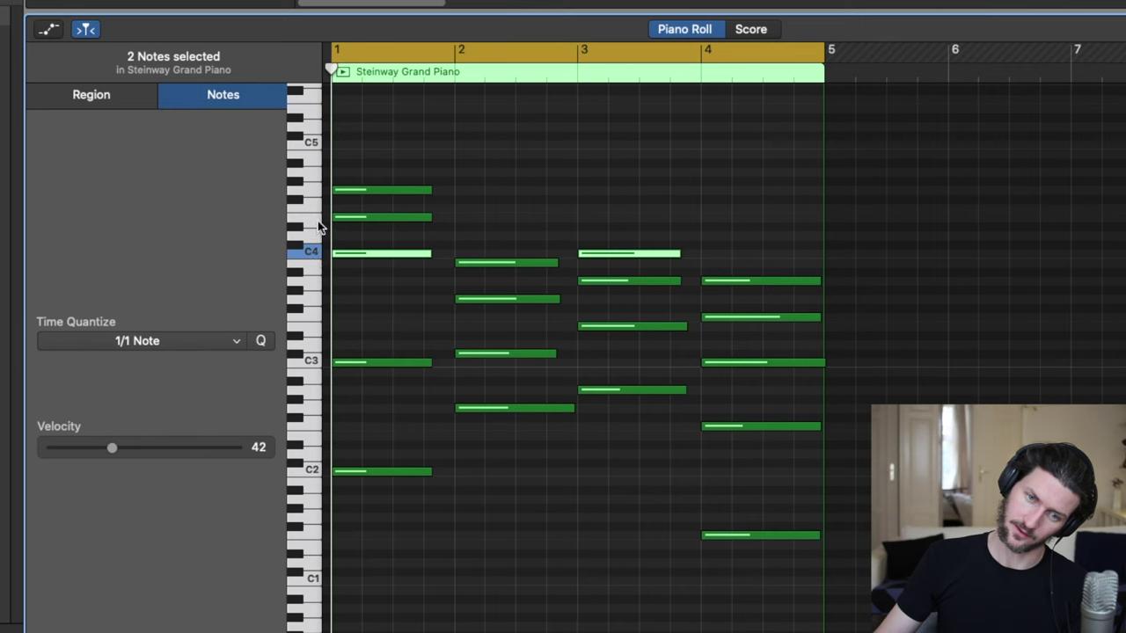
{"action": "left_click", "coordinate": [317, 220]}
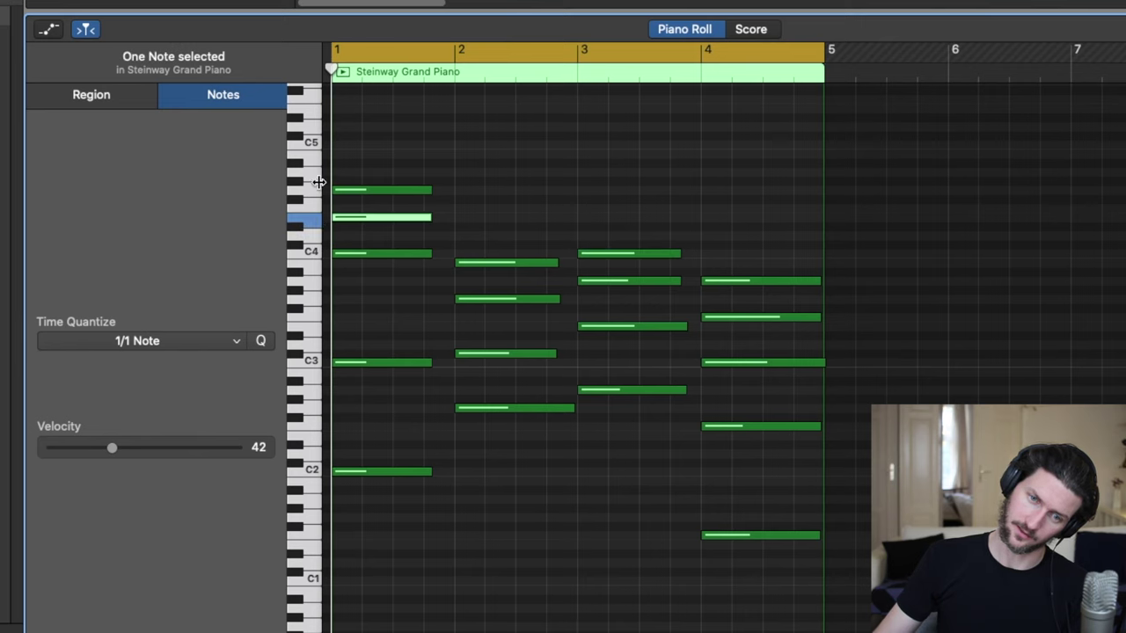
{"action": "left_click", "coordinate": [316, 192]}
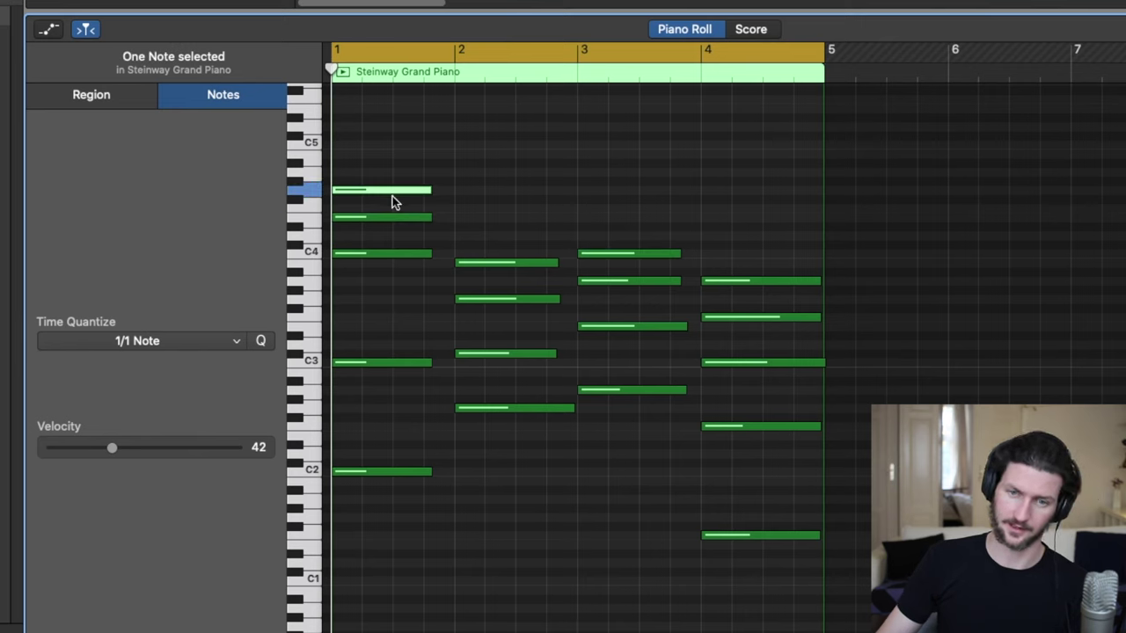